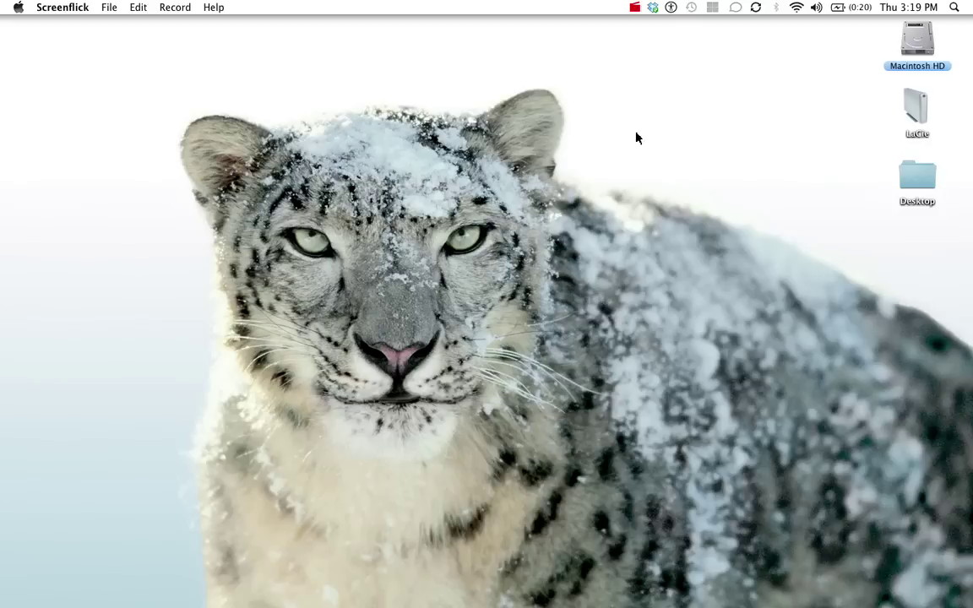
Open the LaCie drive and show the contents of the New Final Cut Project folder
double_click(910, 110)
scroll(364, 288, "down", 1)
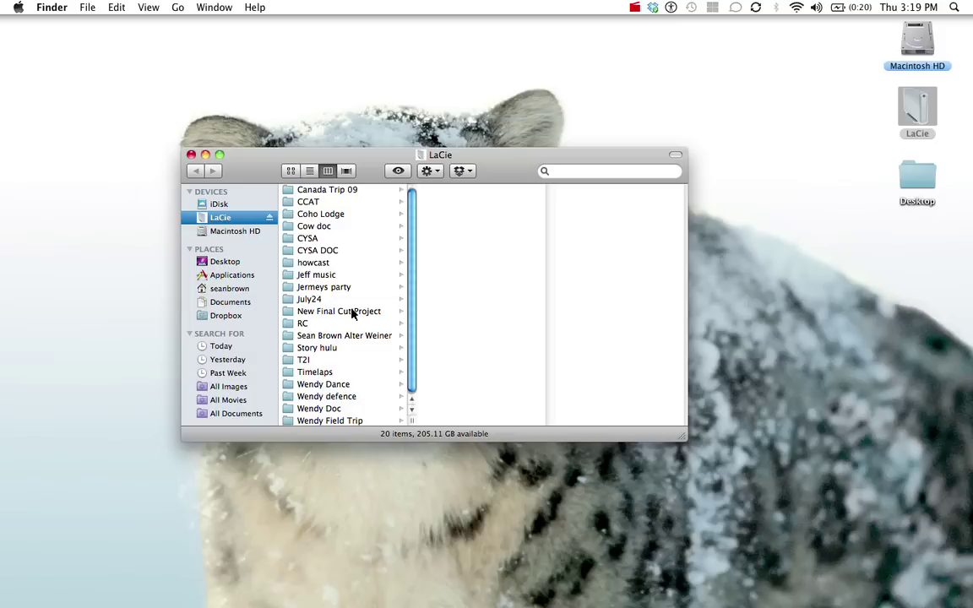
left_click(343, 312)
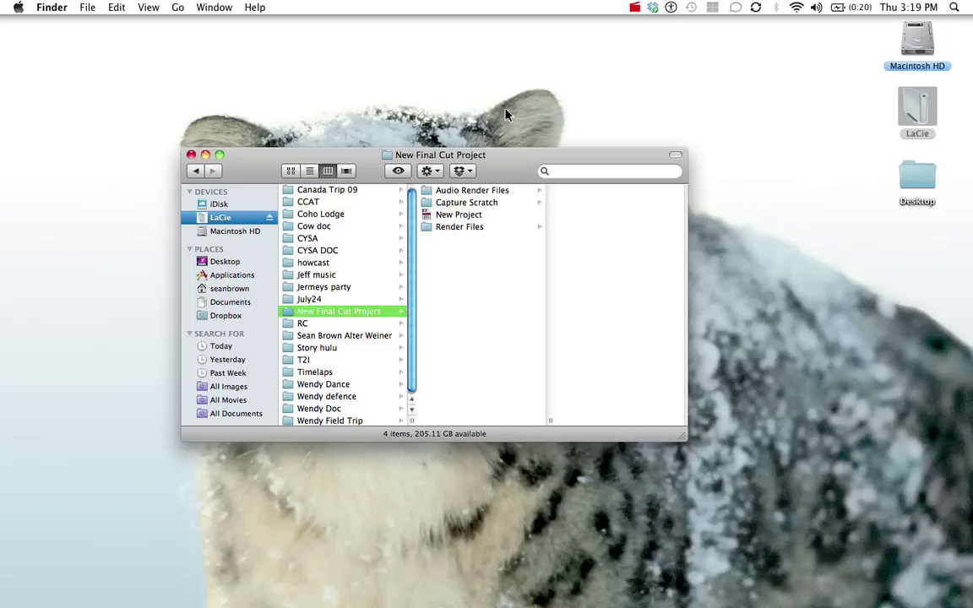
Add a new folder named 'New Final Cut' there from the Action menu
left_click(431, 171)
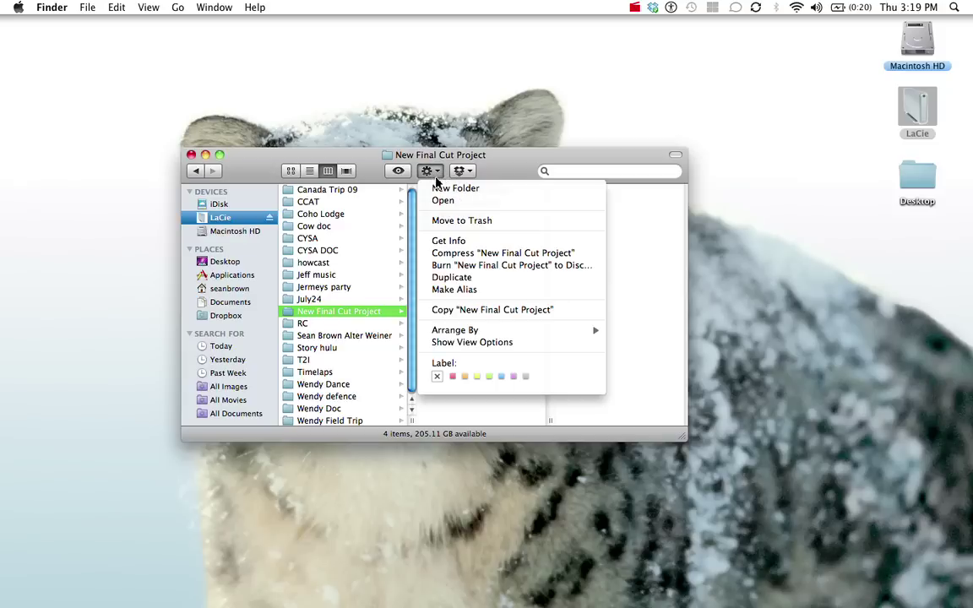
left_click(440, 189)
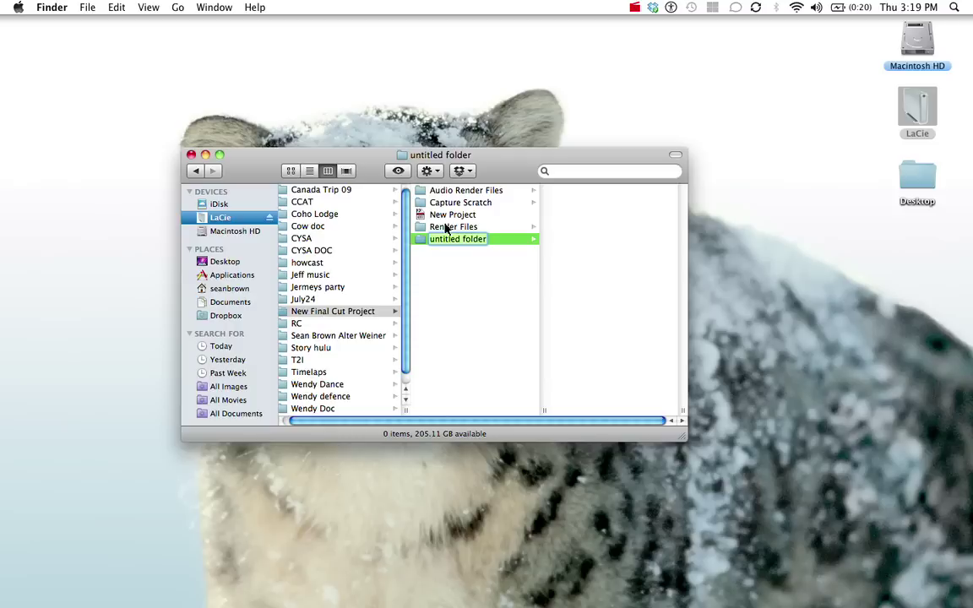
type("New Final Cut")
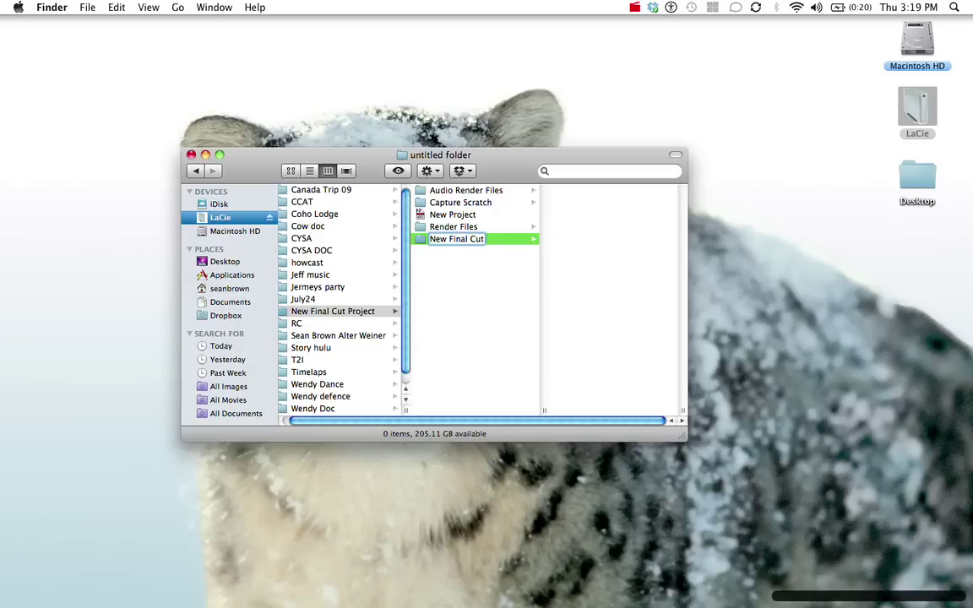
key("Return")
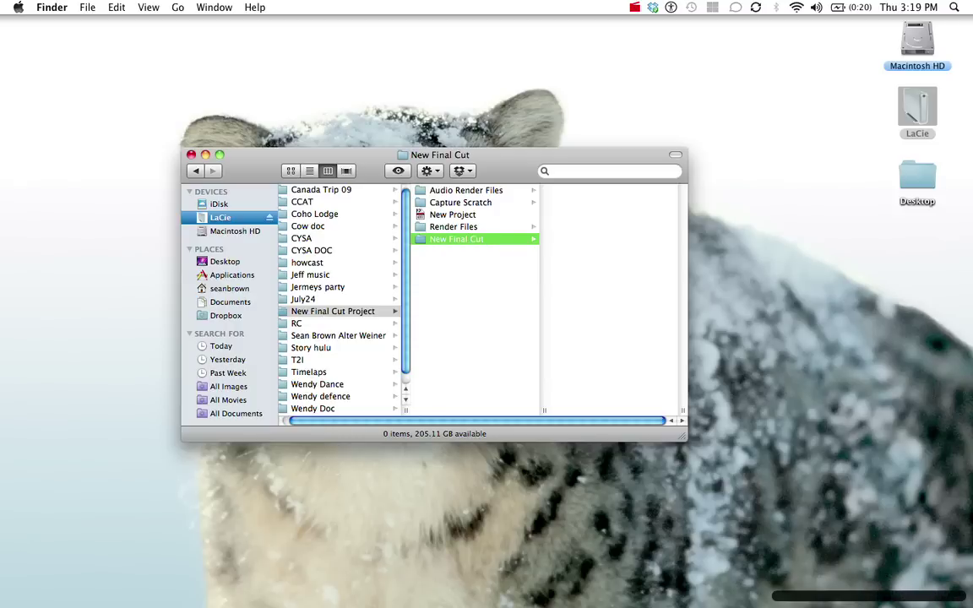
Launch Final Cut Pro through a Spotlight search for 'final'
mouse_move(411, 577)
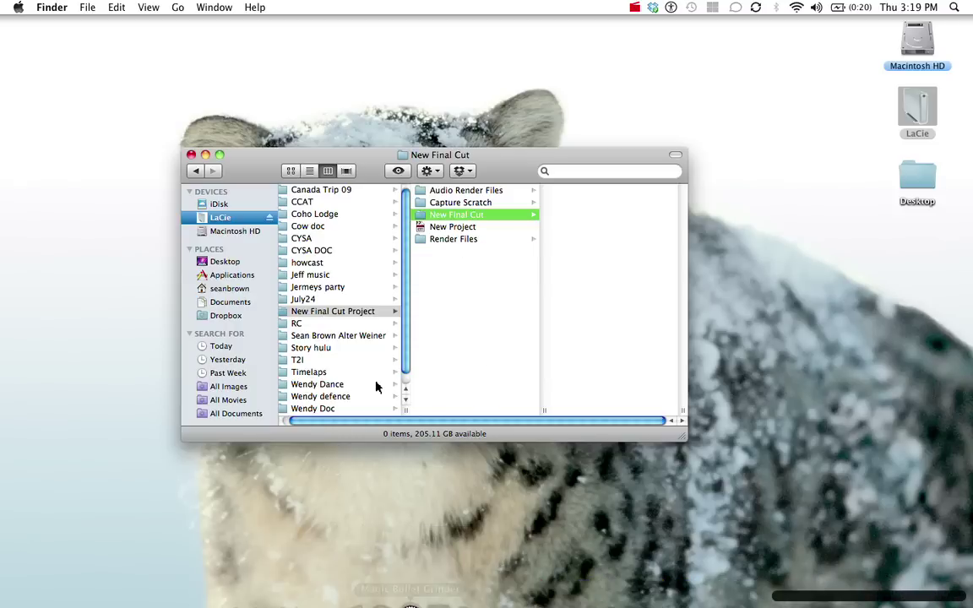
left_click(955, 6)
type("final")
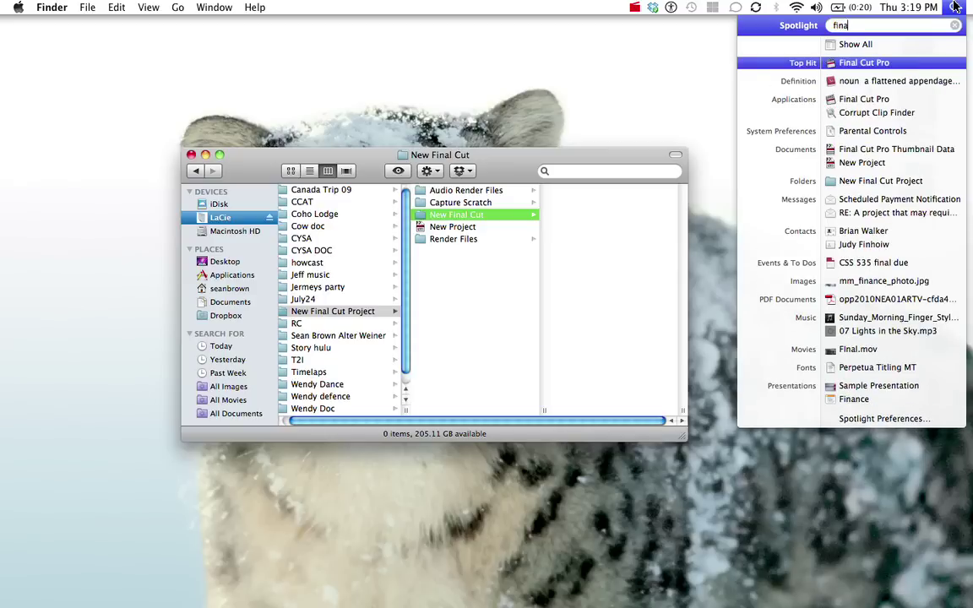
key("Return")
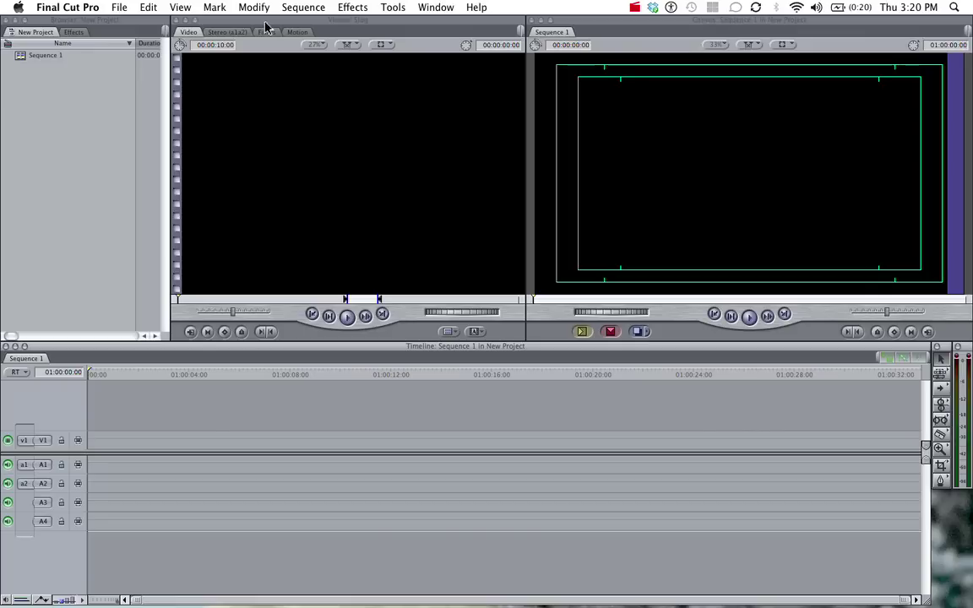
Create a new project, Untitled Project 1, from the File menu
left_click(119, 8)
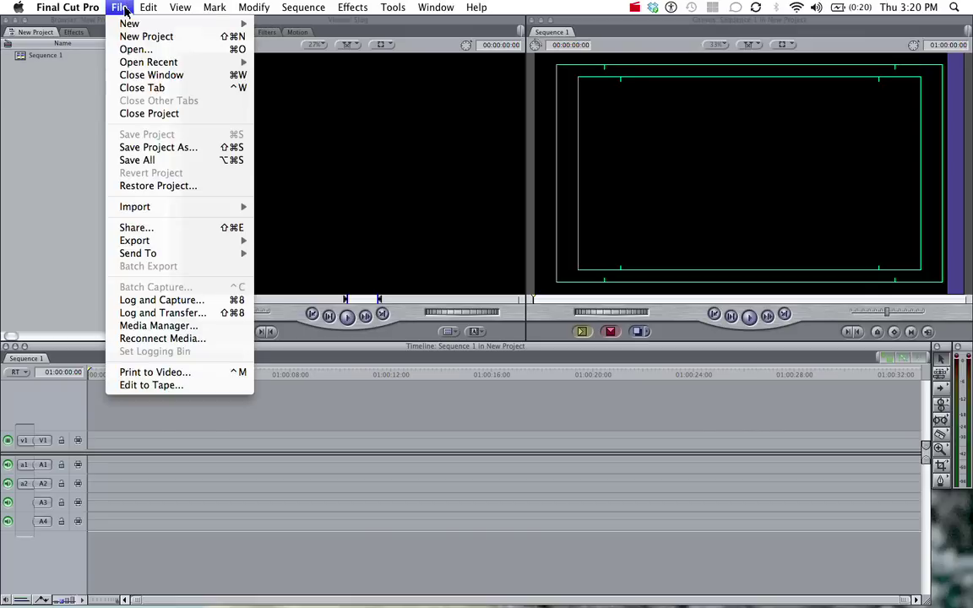
mouse_move(132, 24)
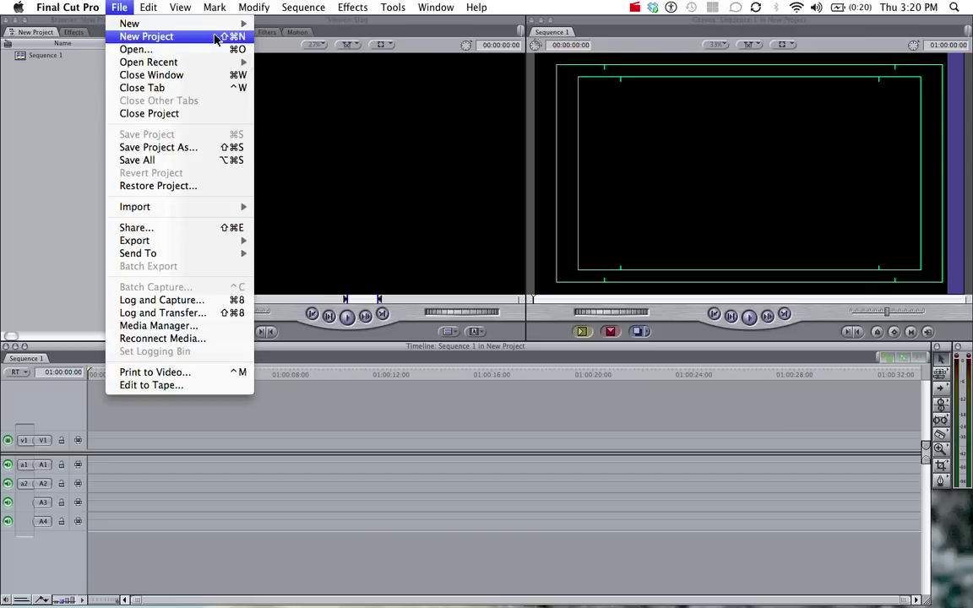
left_click(213, 37)
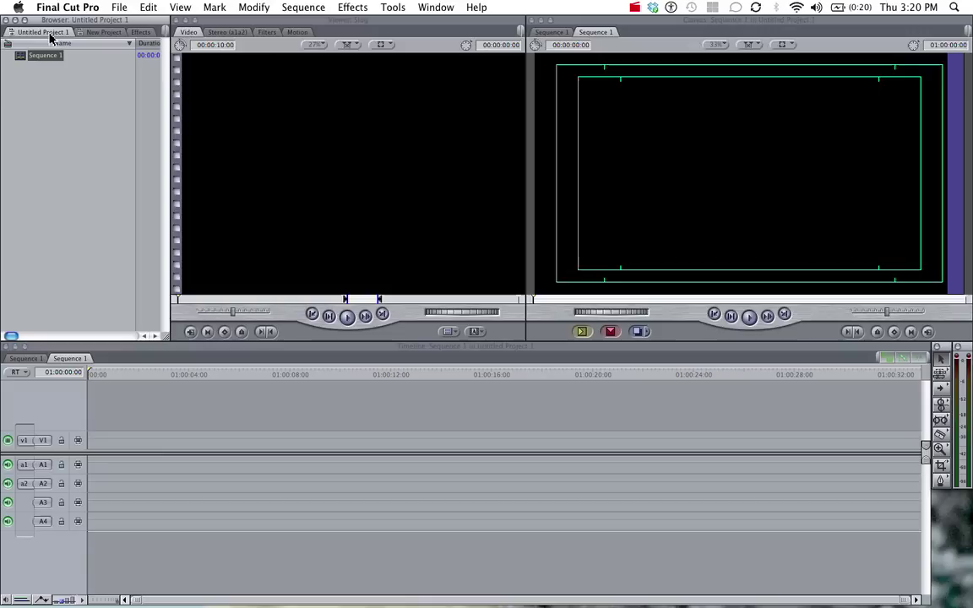
Close the old New Project tab without saving its changes
right_click(105, 32)
left_click(112, 28)
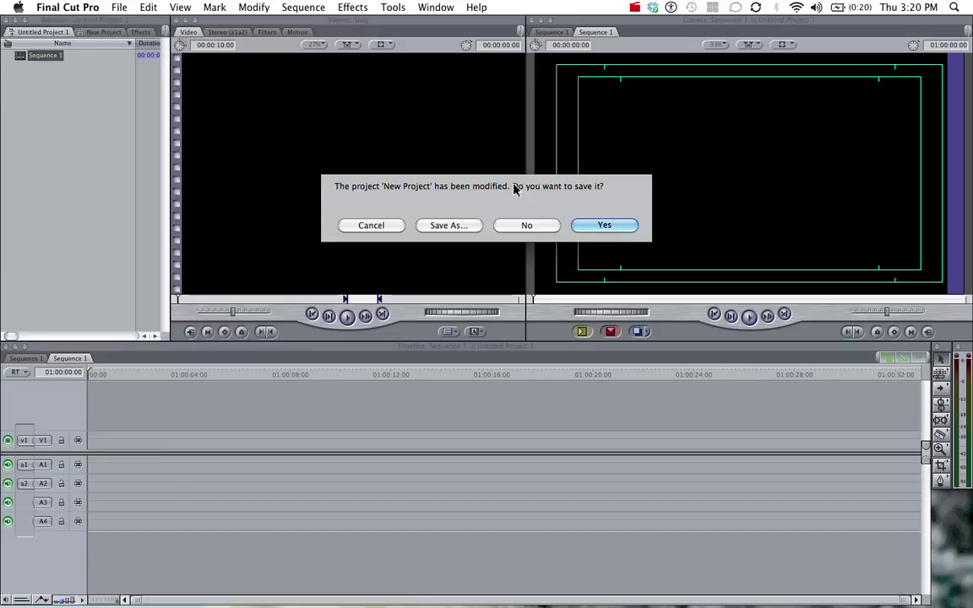
left_click(531, 226)
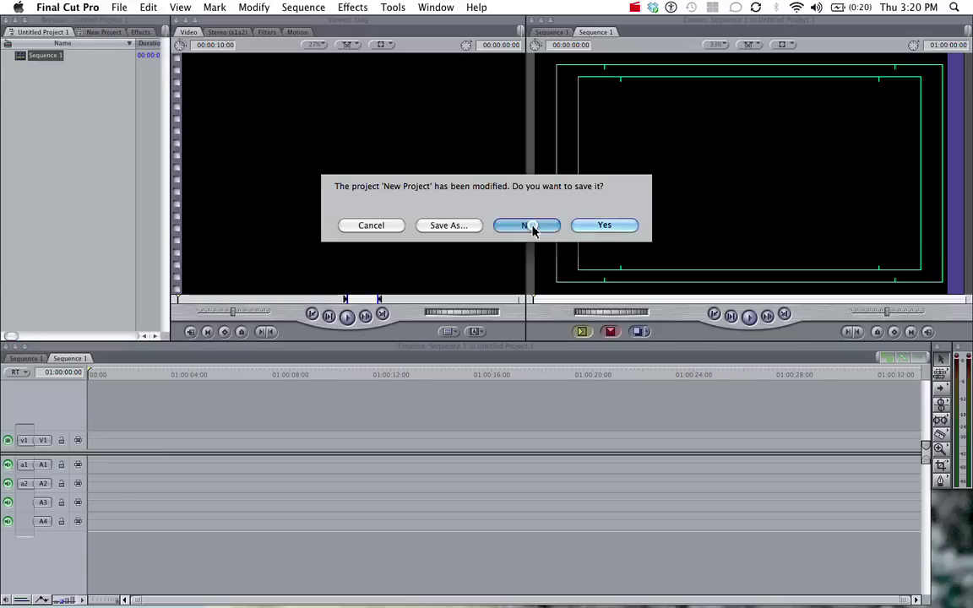
In System Settings, set LaCie's New Final Cut Project folder as the capture and render scratch disk
left_click(90, 8)
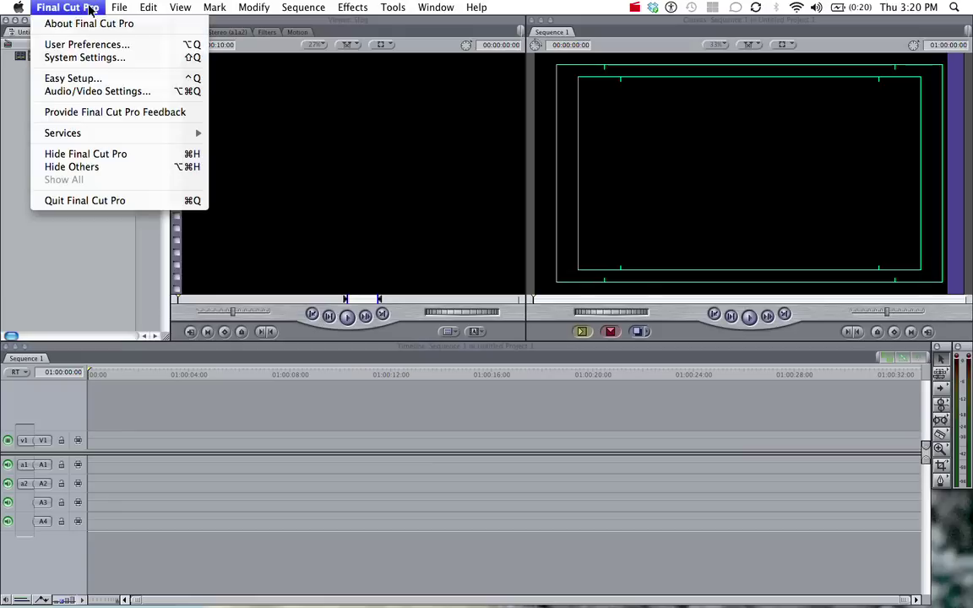
left_click(84, 57)
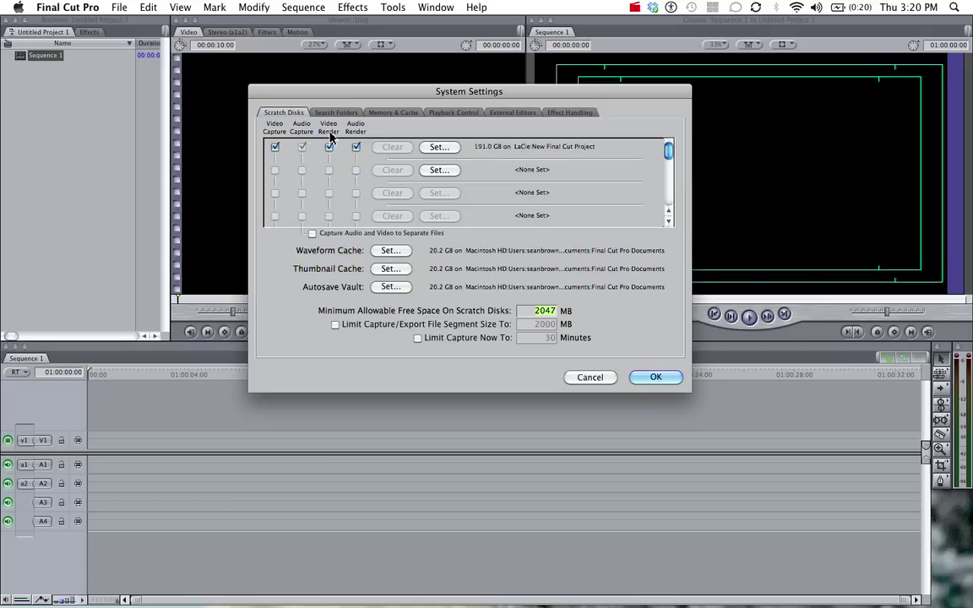
left_click(450, 150)
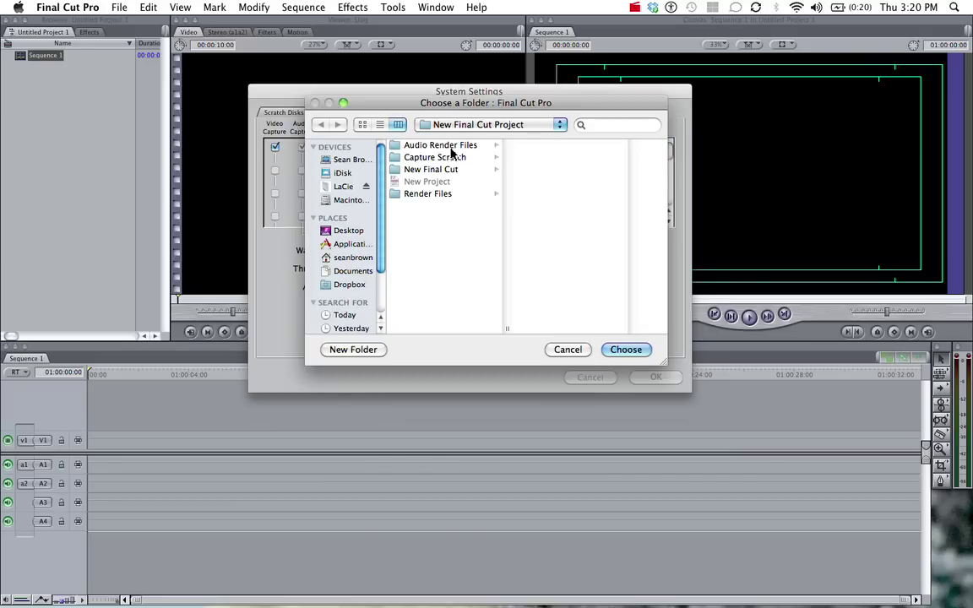
left_click(346, 186)
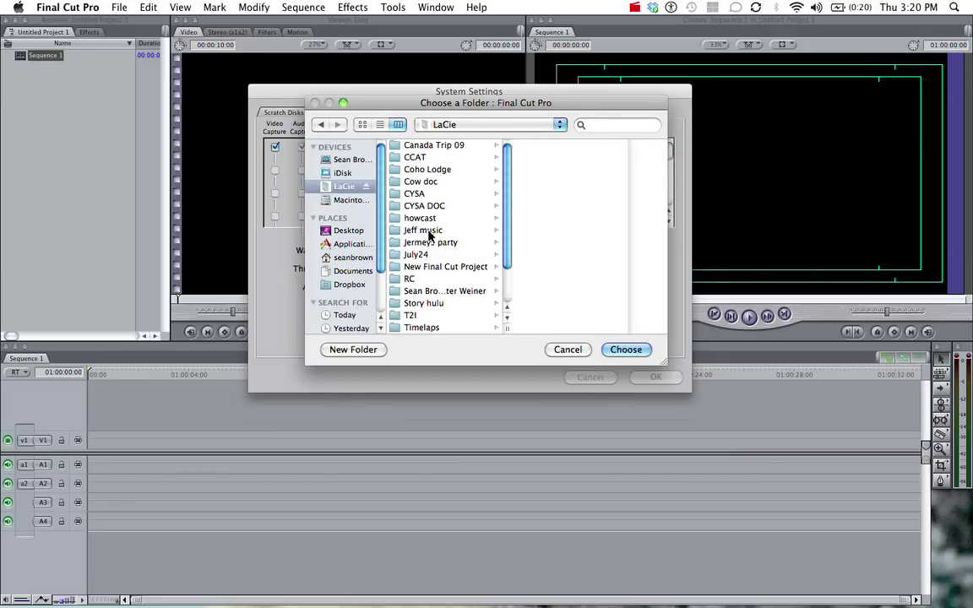
left_click(435, 268)
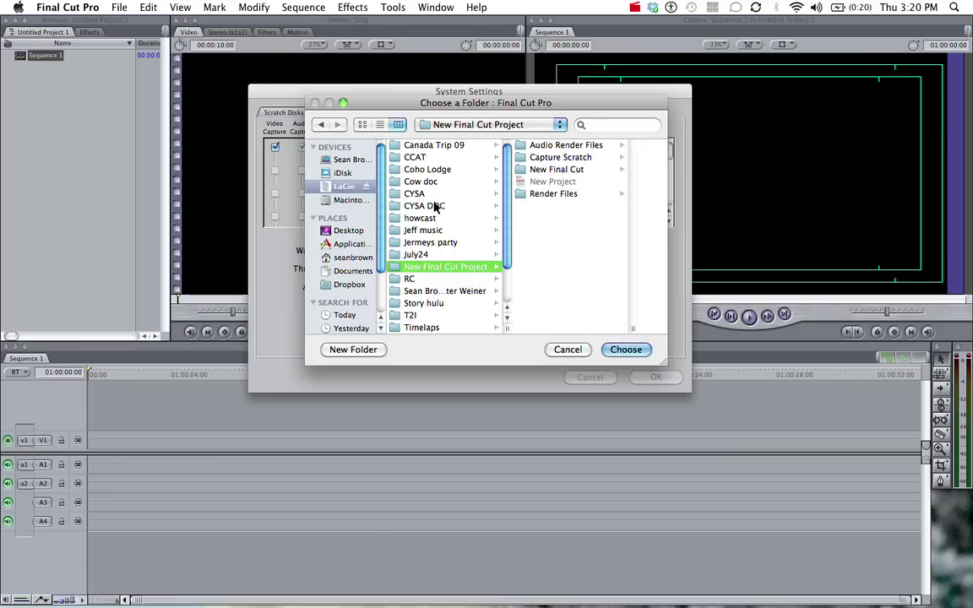
left_click(644, 353)
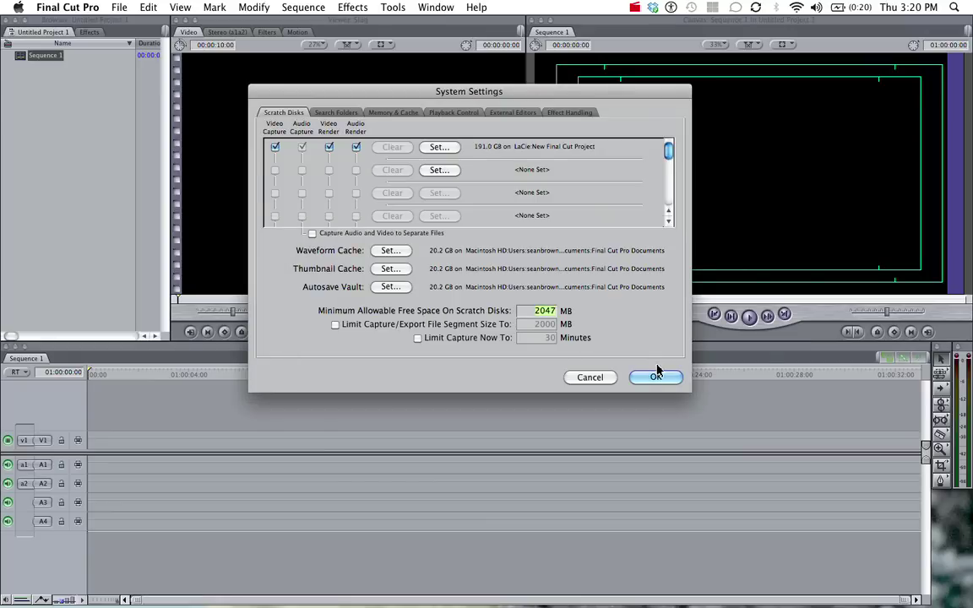
left_click(663, 377)
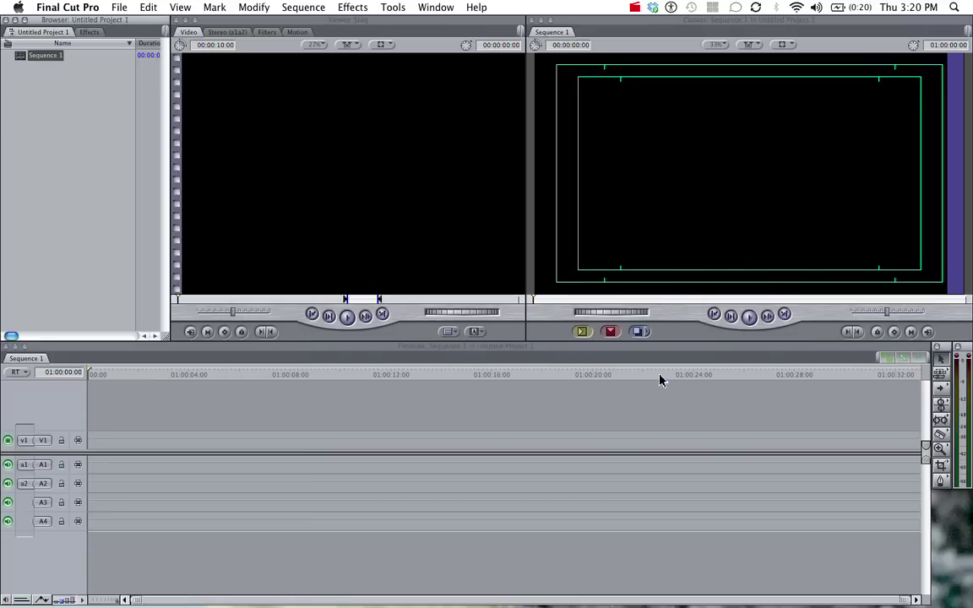
key("super+Tab")
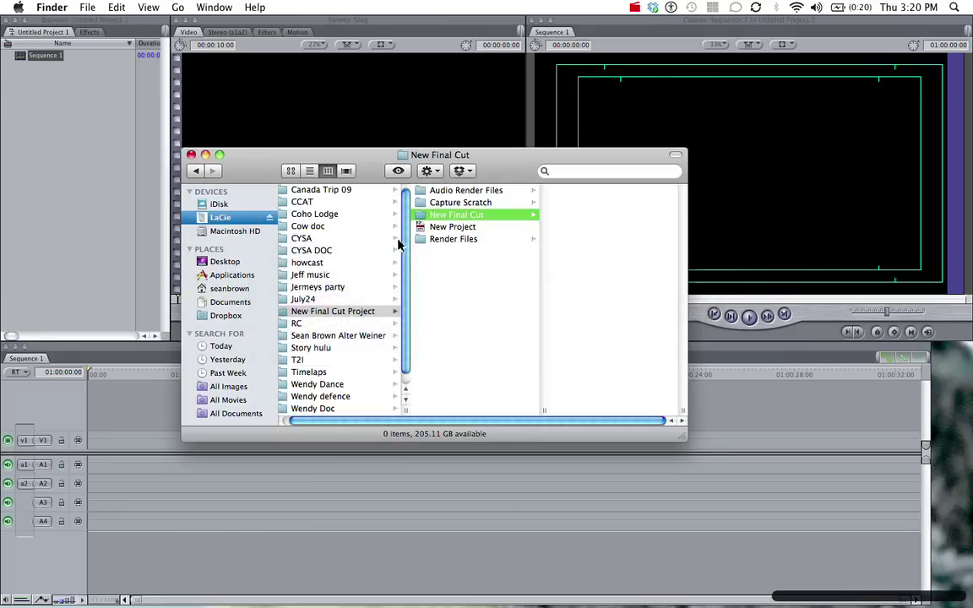
left_click(336, 310)
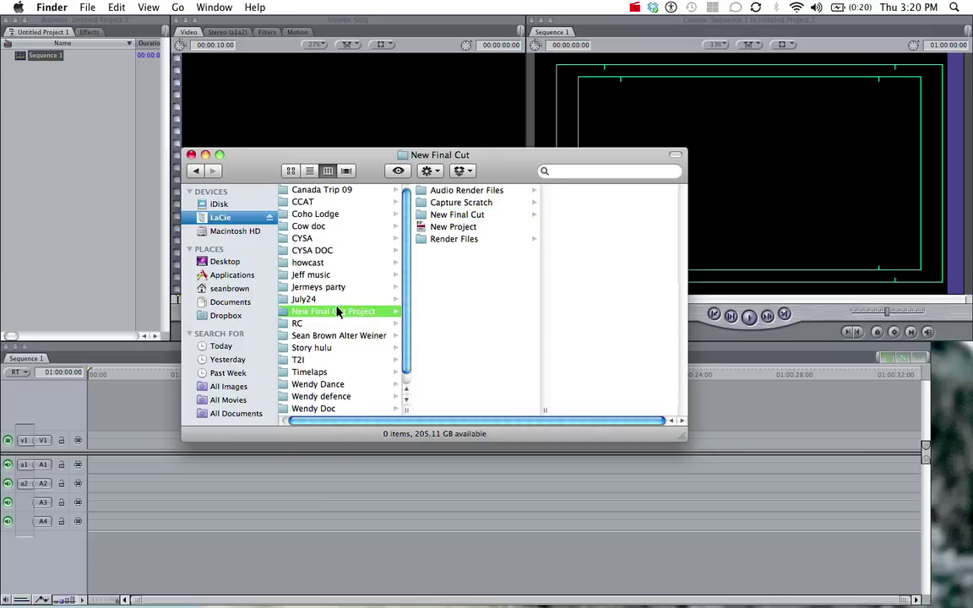
left_click(427, 190)
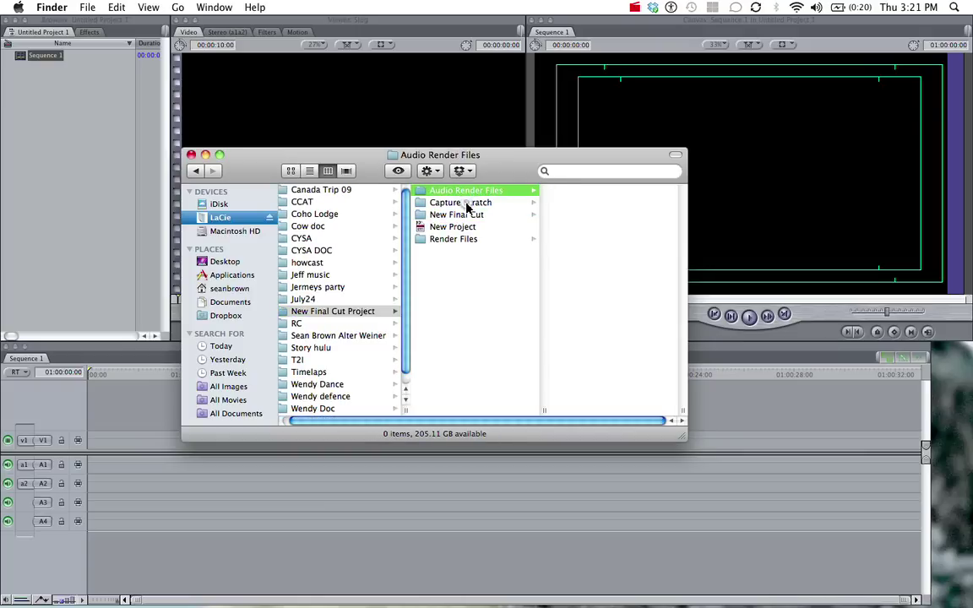
left_click(466, 203)
left_click(463, 239)
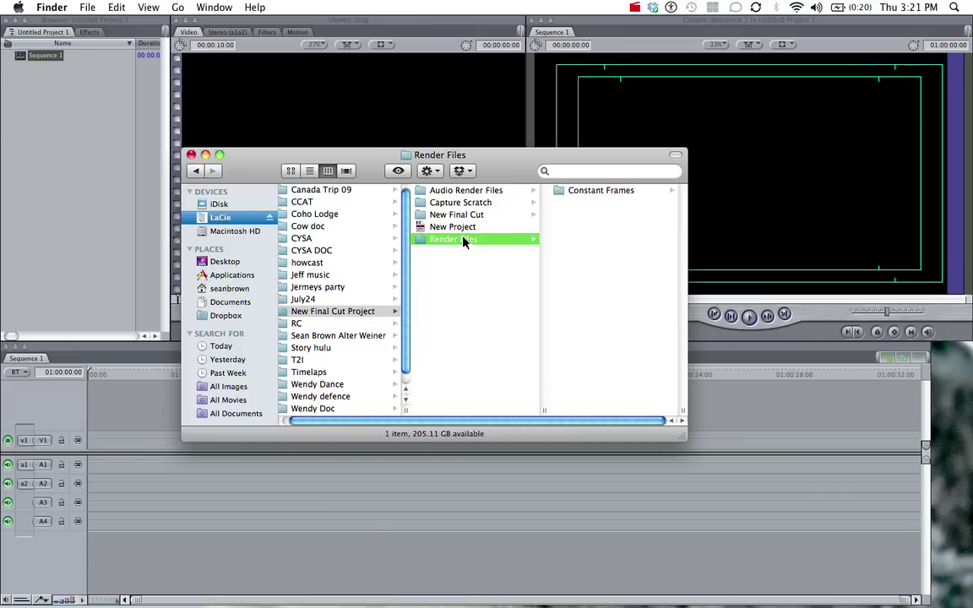
left_click(467, 205)
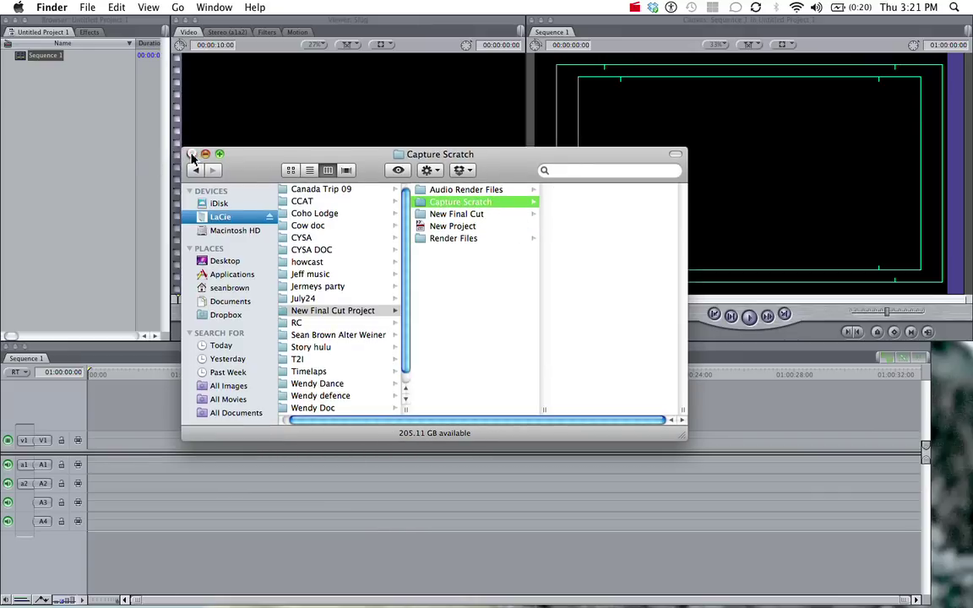
left_click(191, 154)
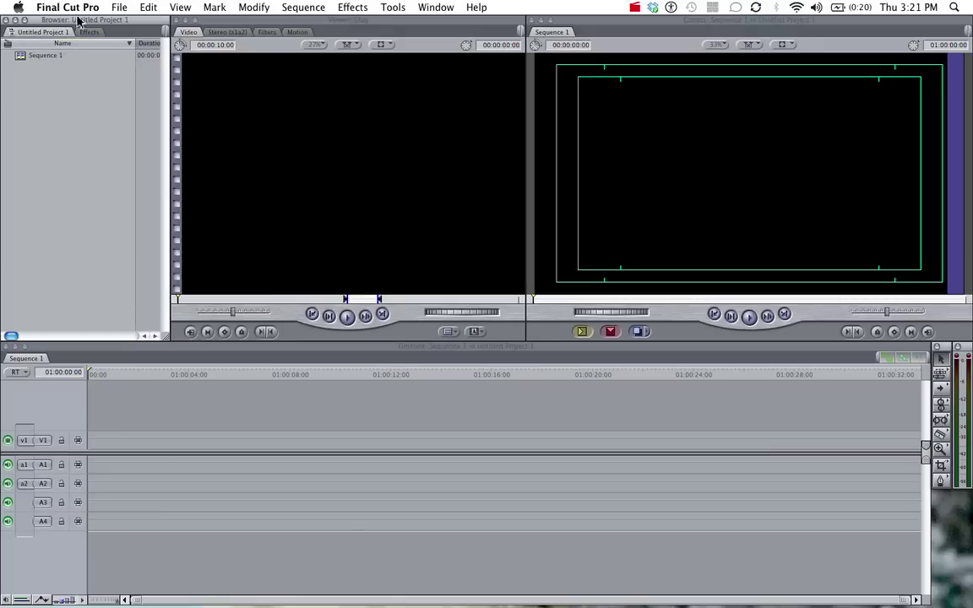
left_click(119, 7)
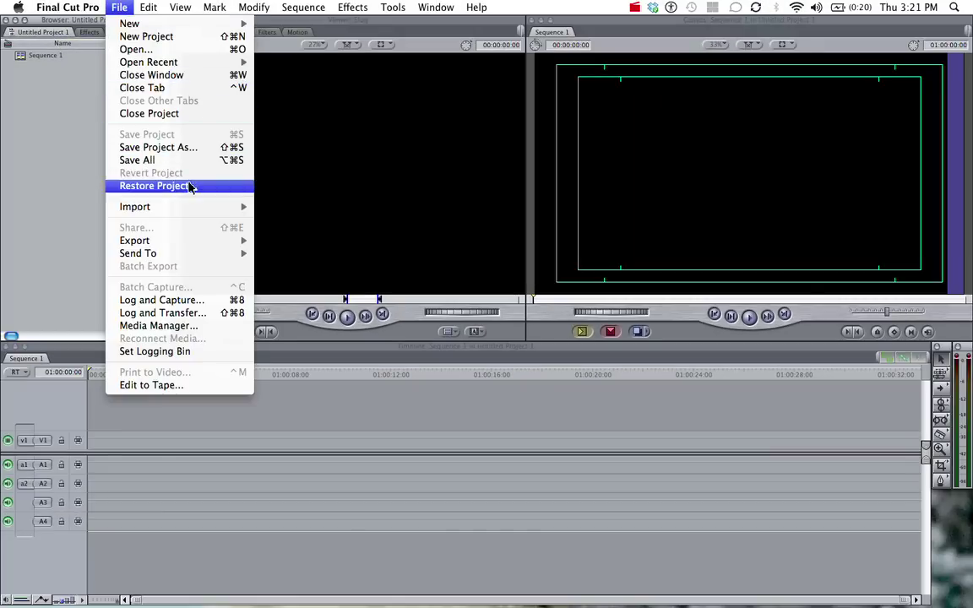
left_click(191, 147)
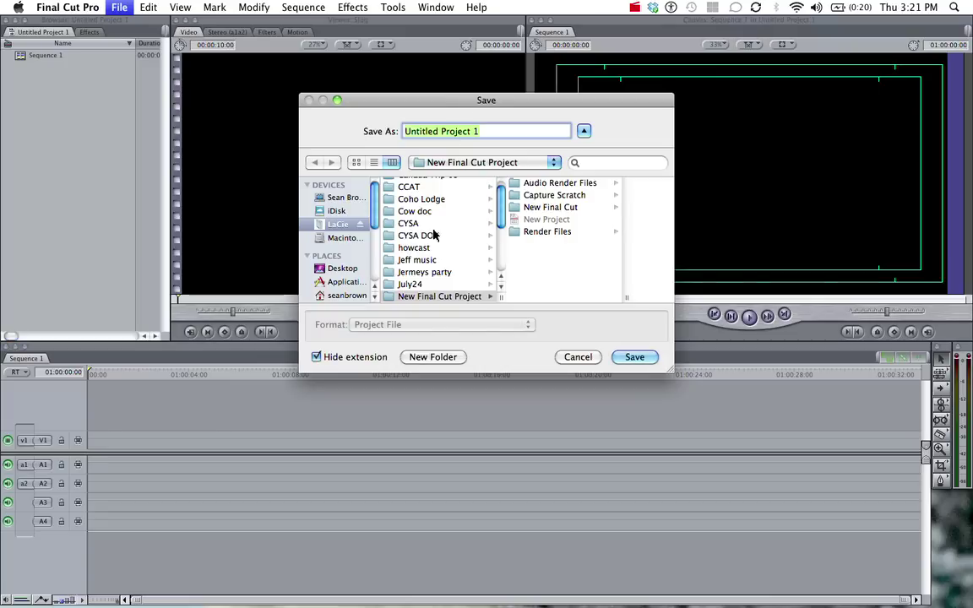
left_click(347, 226)
scroll(428, 270, "down", 1)
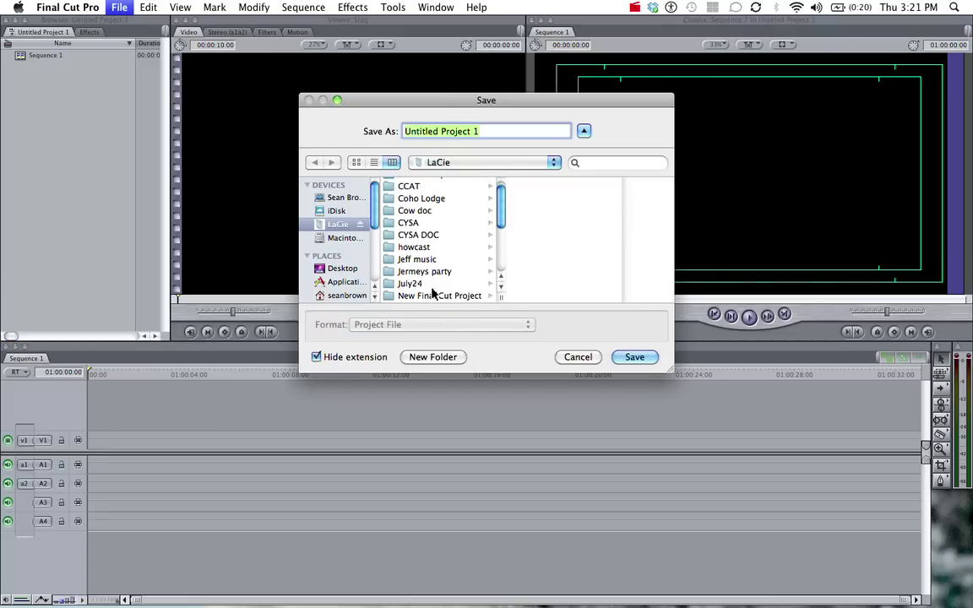
left_click(432, 295)
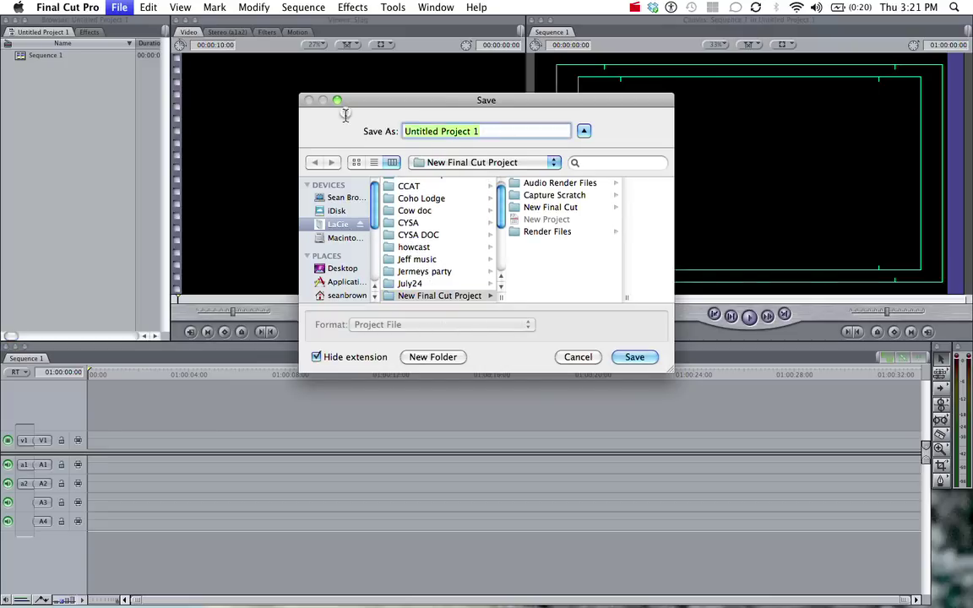
type("New Pro")
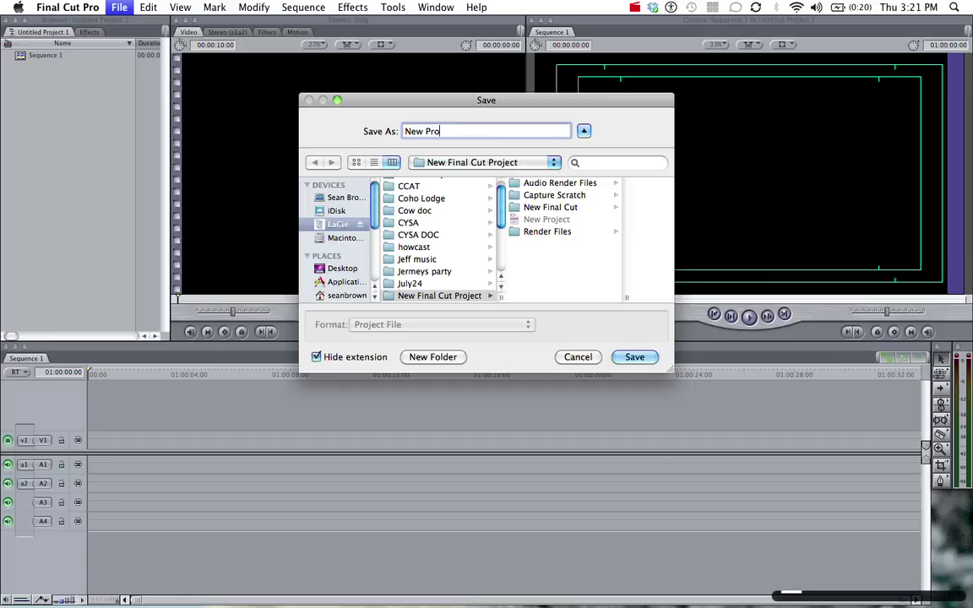
type("ject")
key("Return")
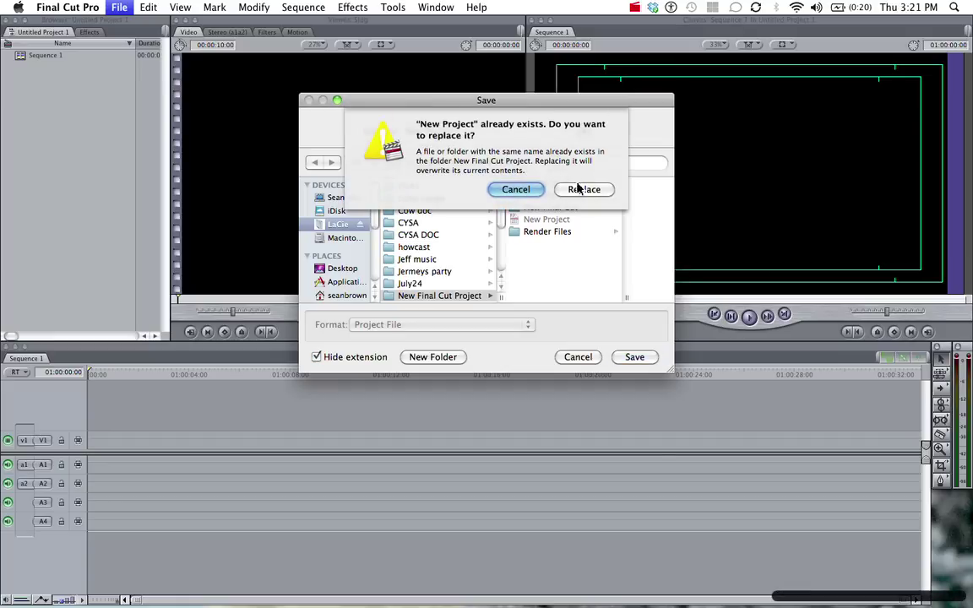
left_click(584, 191)
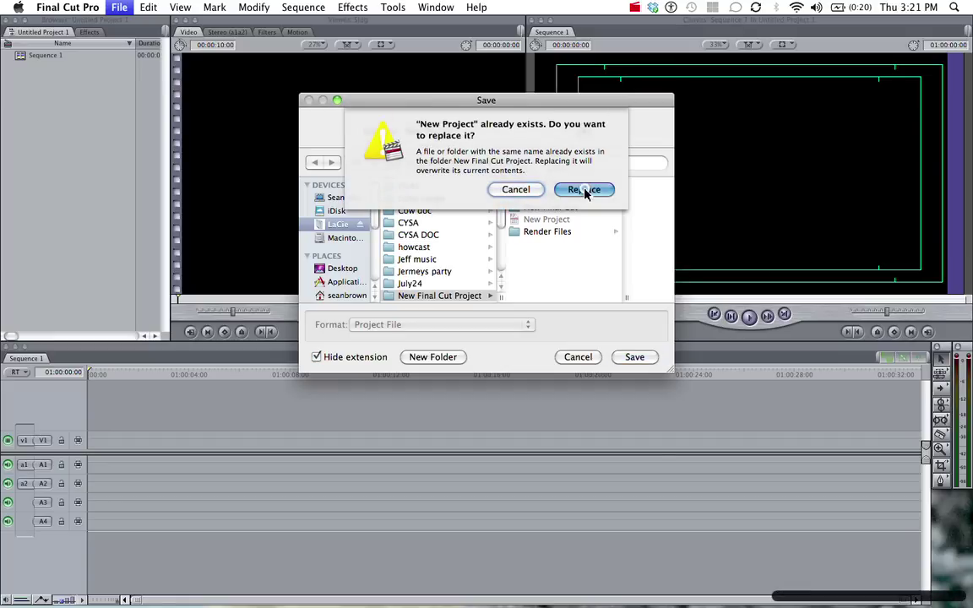
Dismiss the file-in-use warning and save the project as 'New Project 2'
left_click(583, 174)
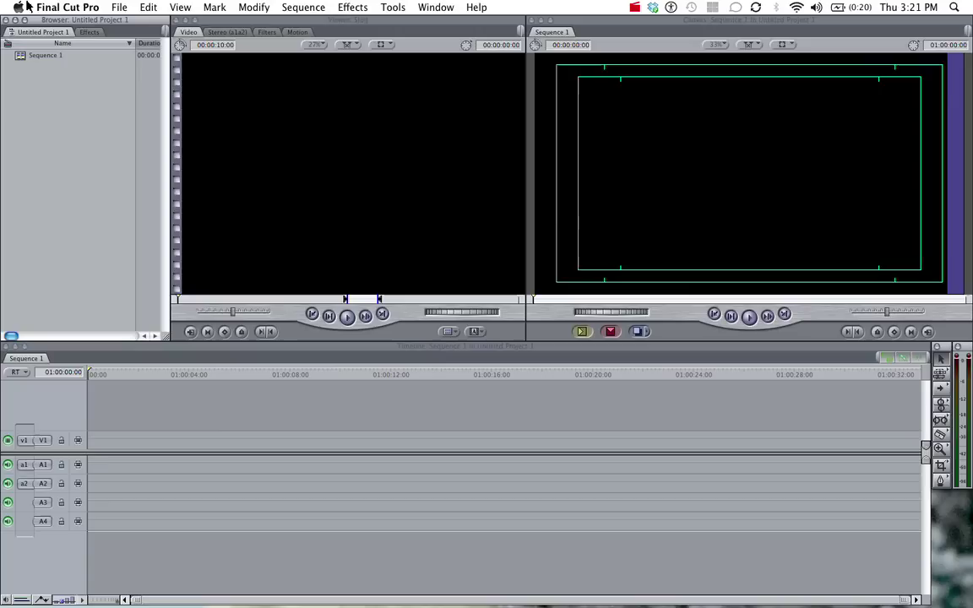
left_click(119, 8)
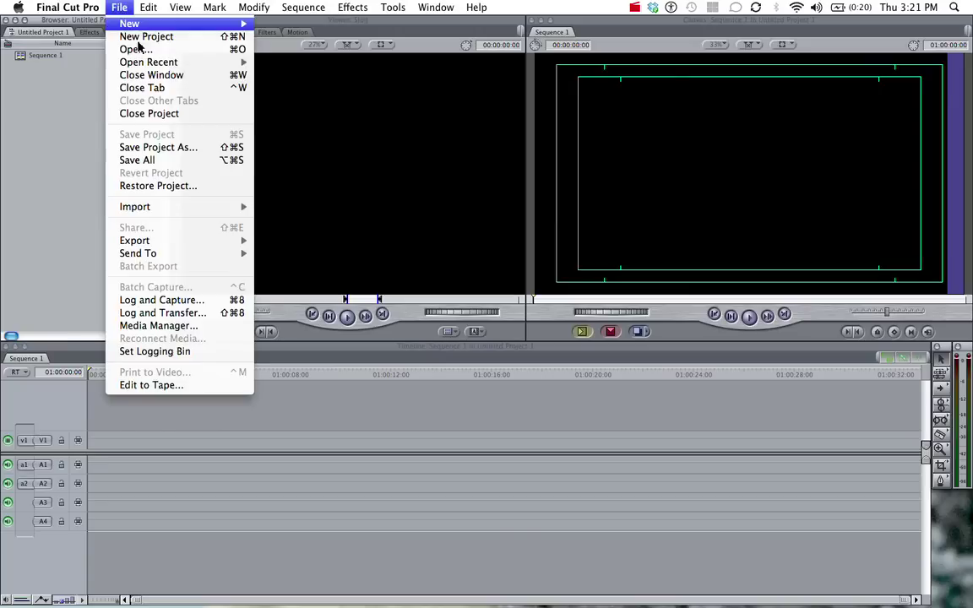
left_click(176, 148)
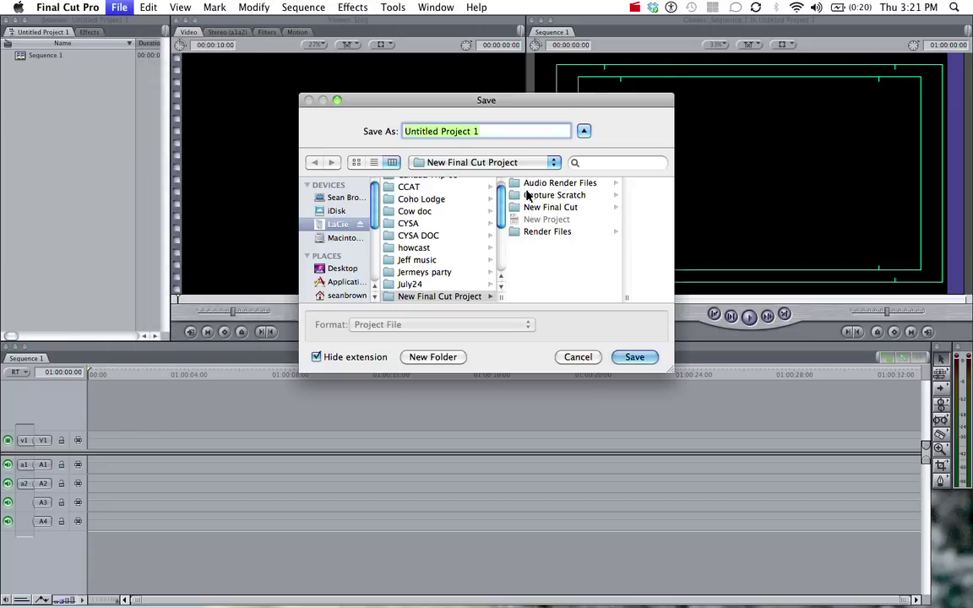
left_click(502, 134)
triple_click(502, 134)
type("N")
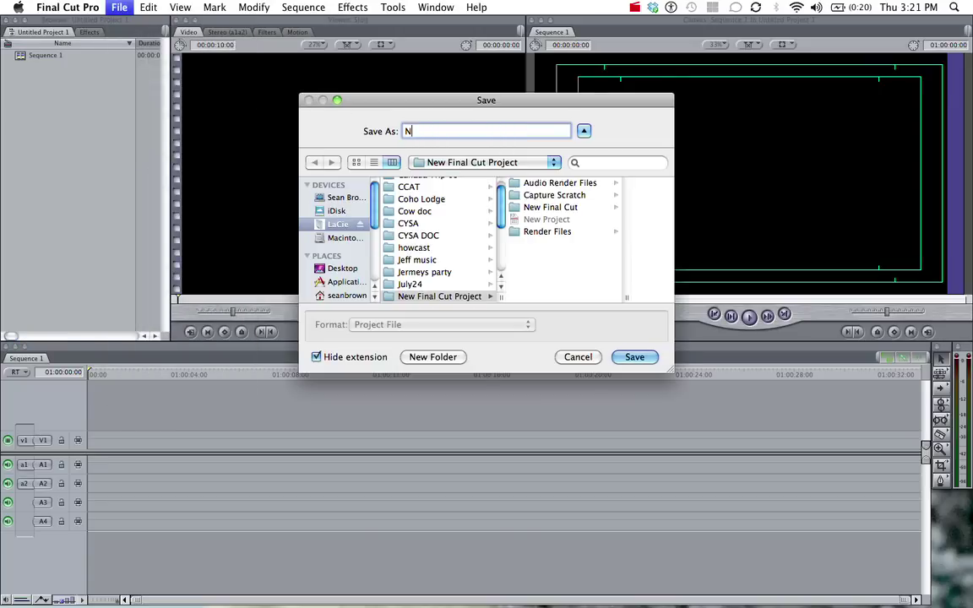
type("ew Project 2")
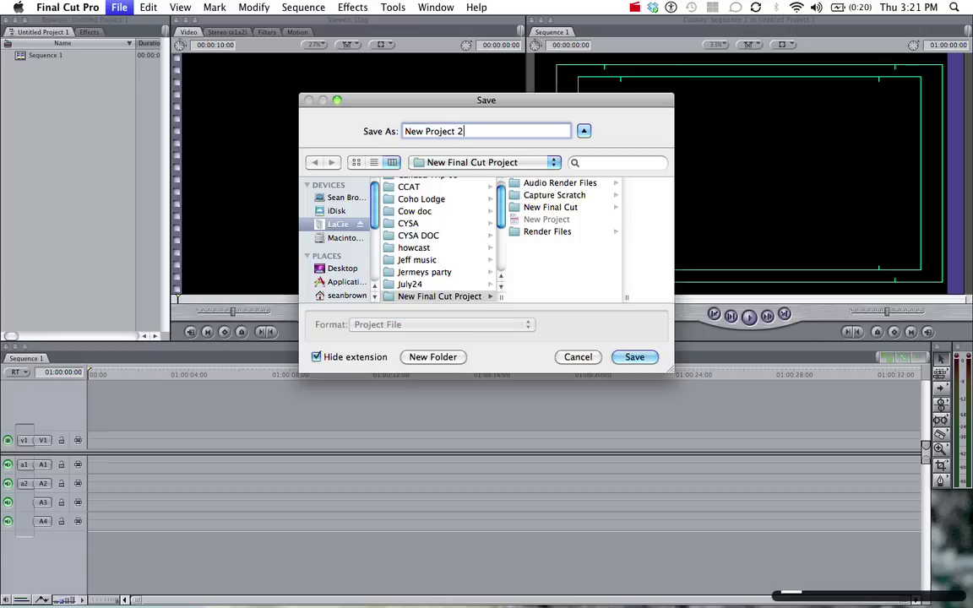
key("Return")
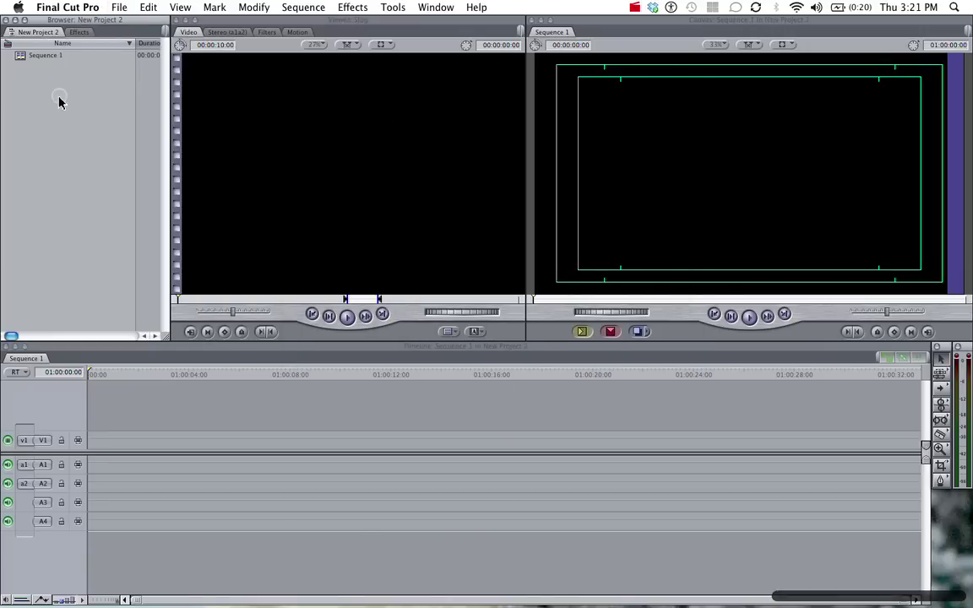
Change Levels of Undo from 10 to 99 in User Preferences and confirm
left_click(99, 7)
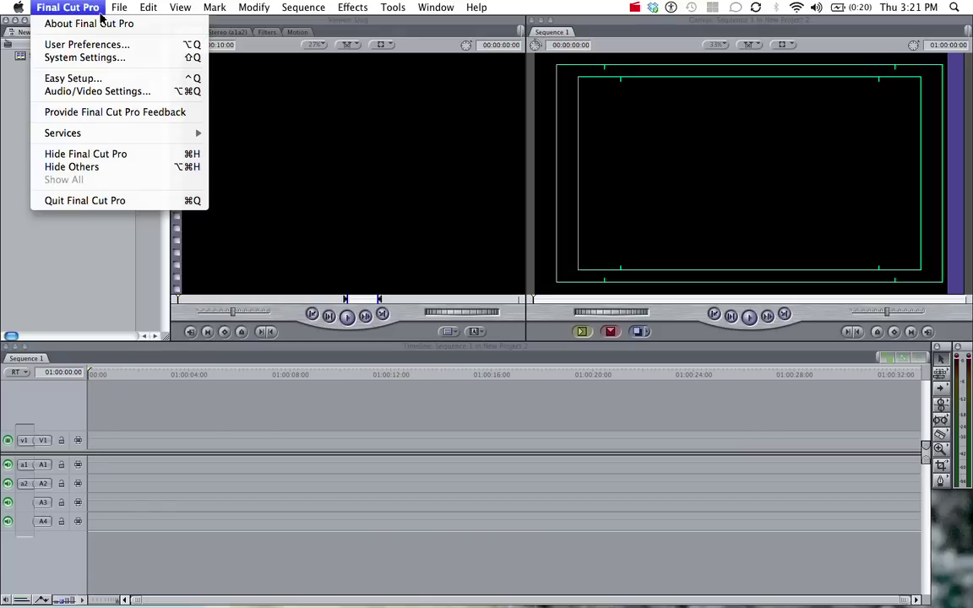
left_click(135, 45)
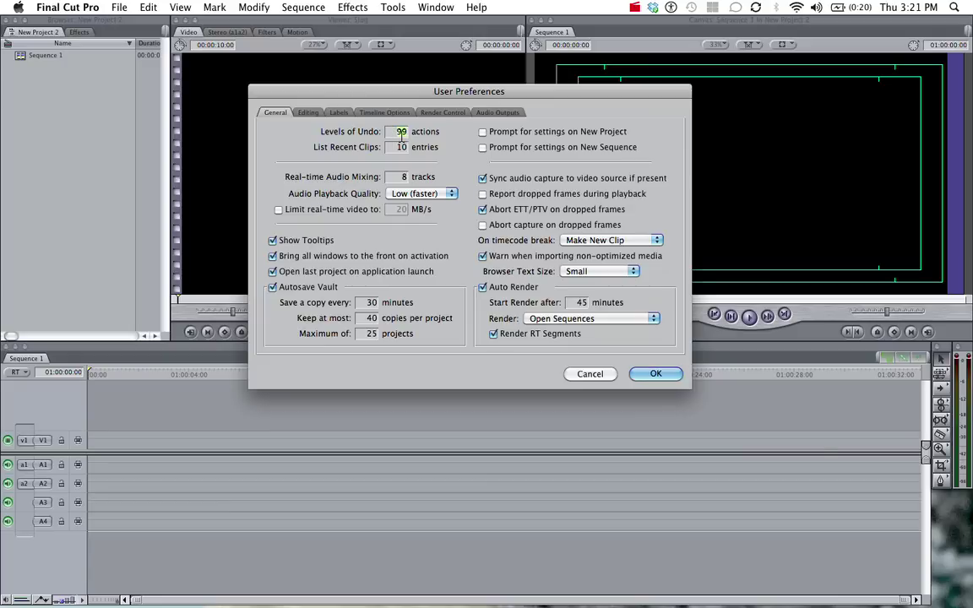
type("10")
key("BackSpace")
key("BackSpace")
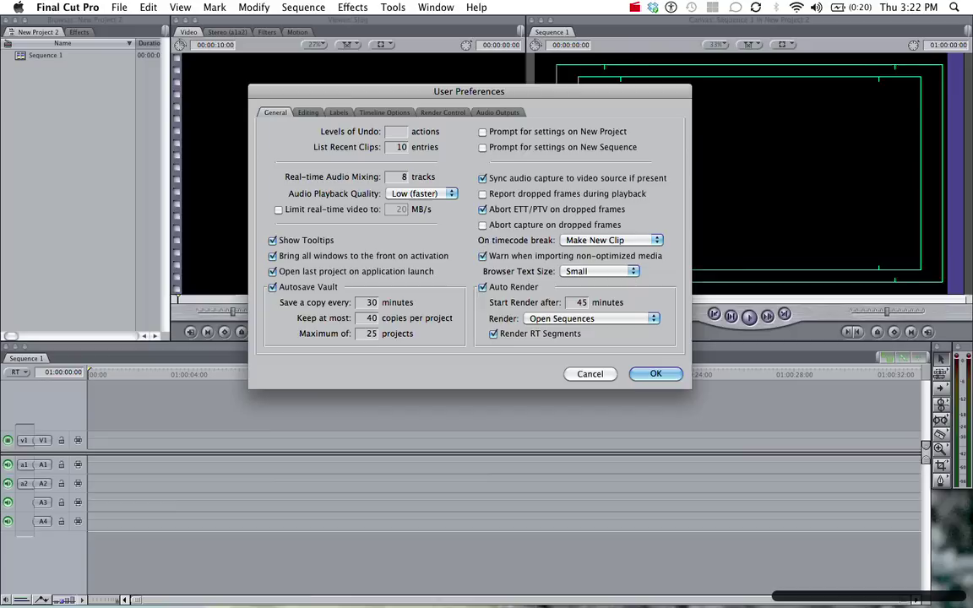
type("99")
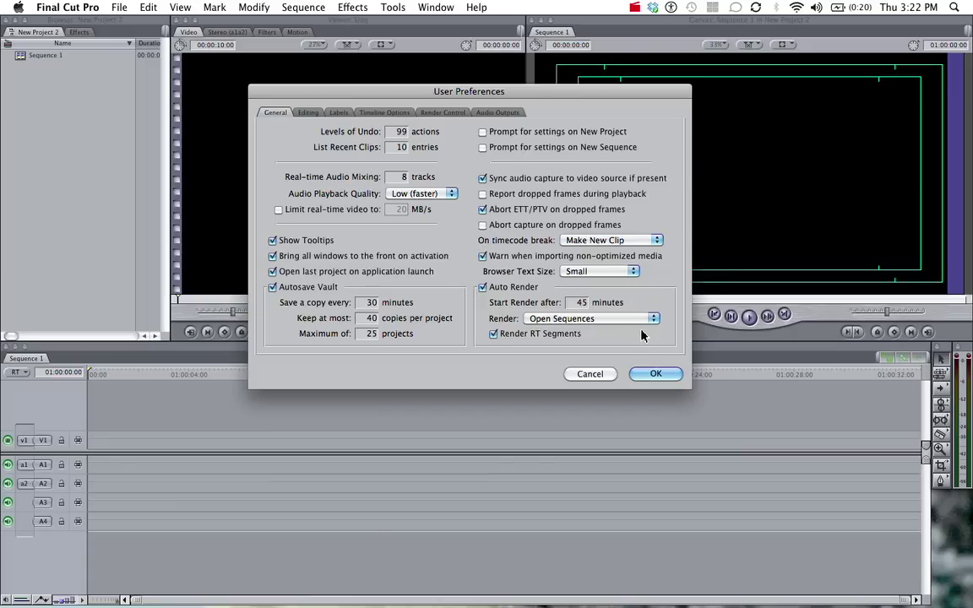
left_click(655, 374)
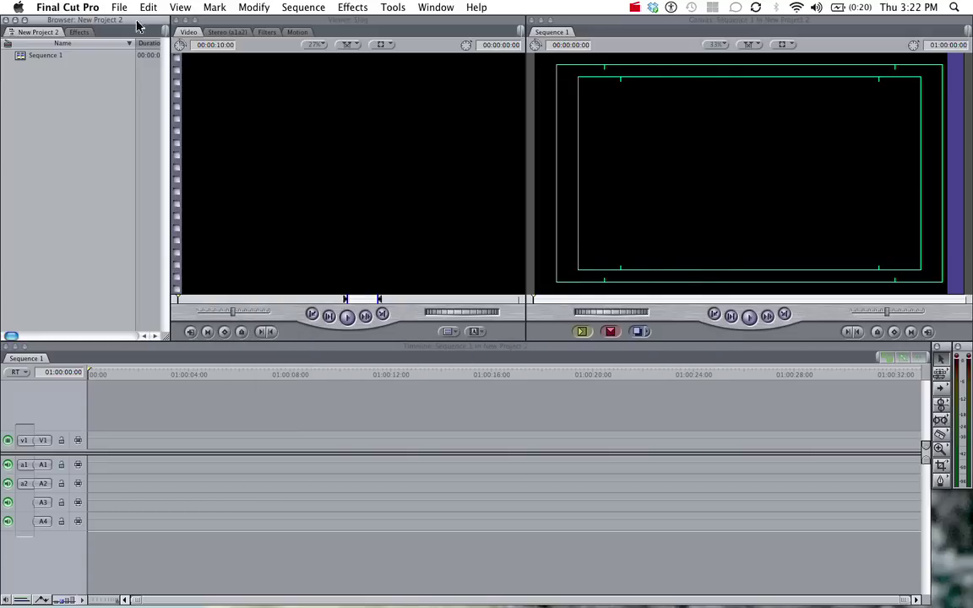
Choose DV NTSC 48 kHz as the sequence preset in Audio/Video Settings
left_click(84, 7)
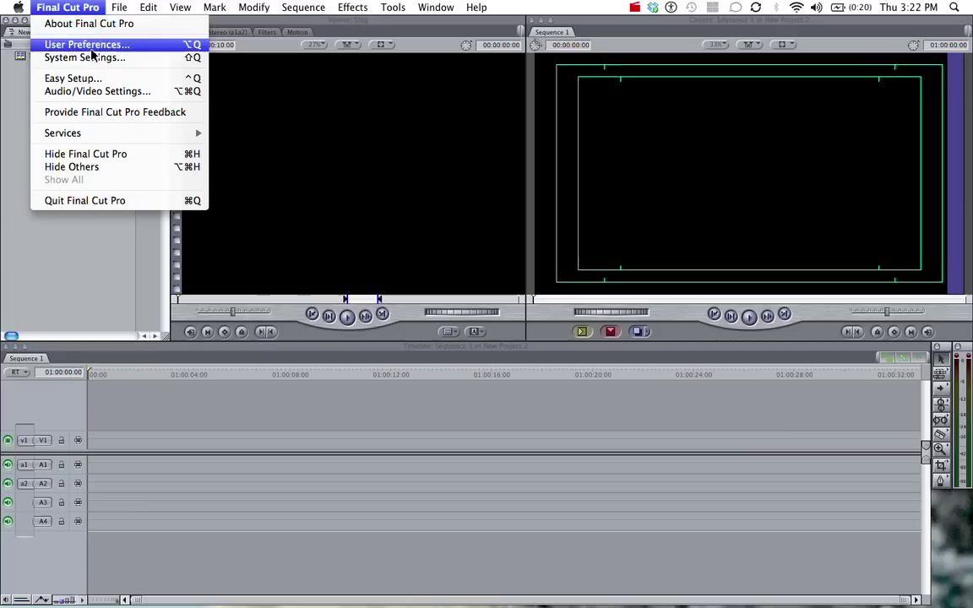
left_click(97, 92)
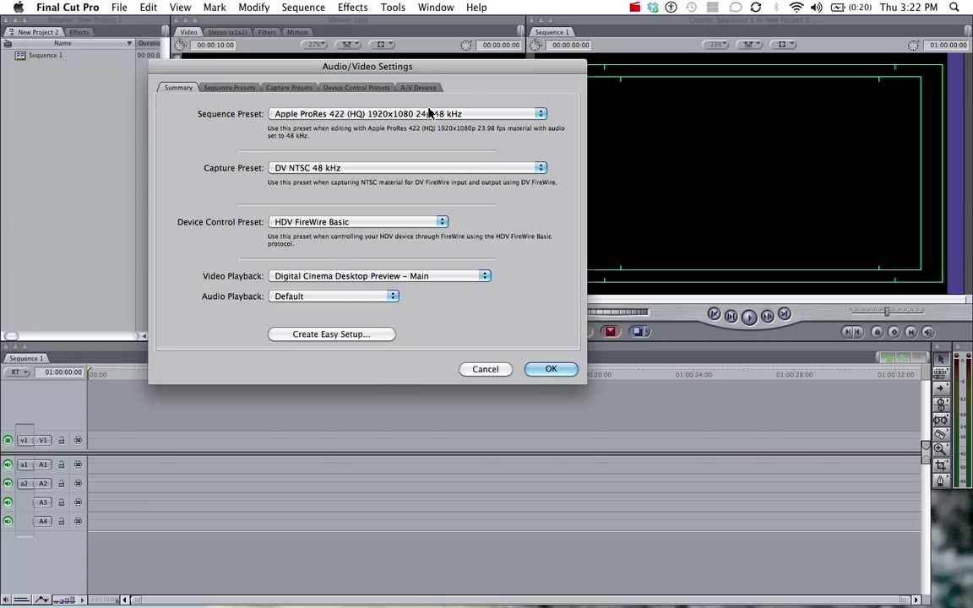
left_click(399, 118)
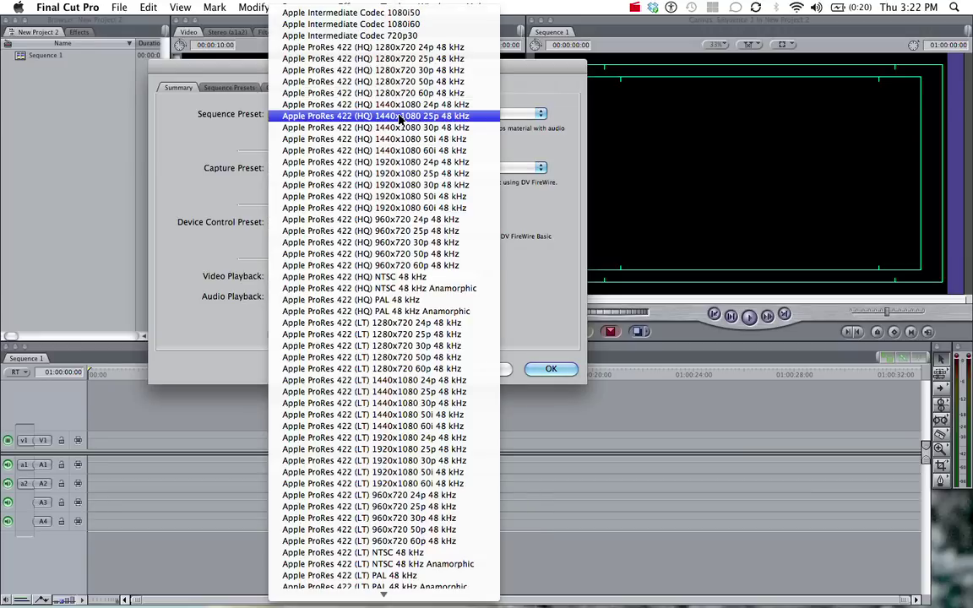
scroll(399, 119, "down", 6)
scroll(399, 118, "down", 20)
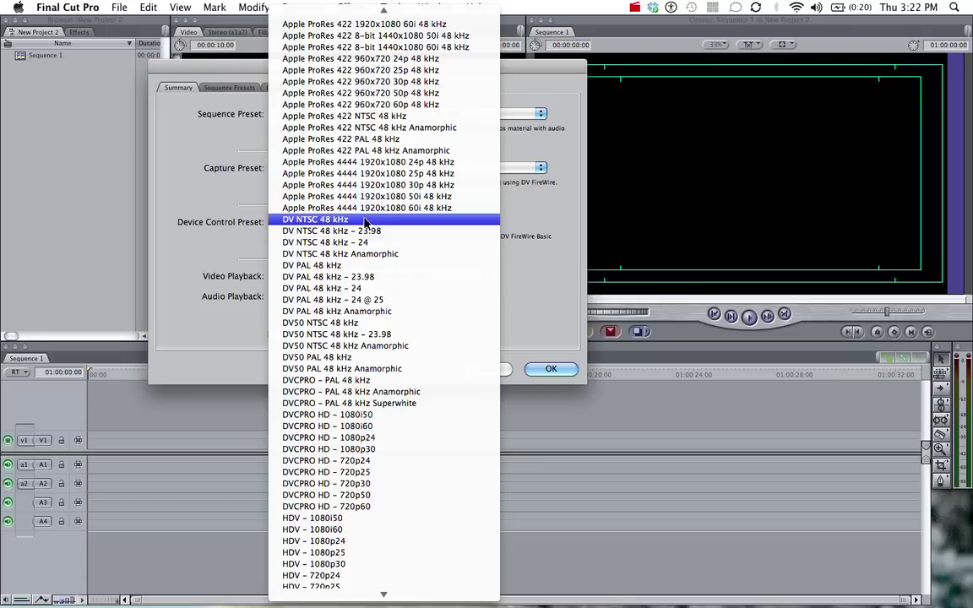
left_click(363, 219)
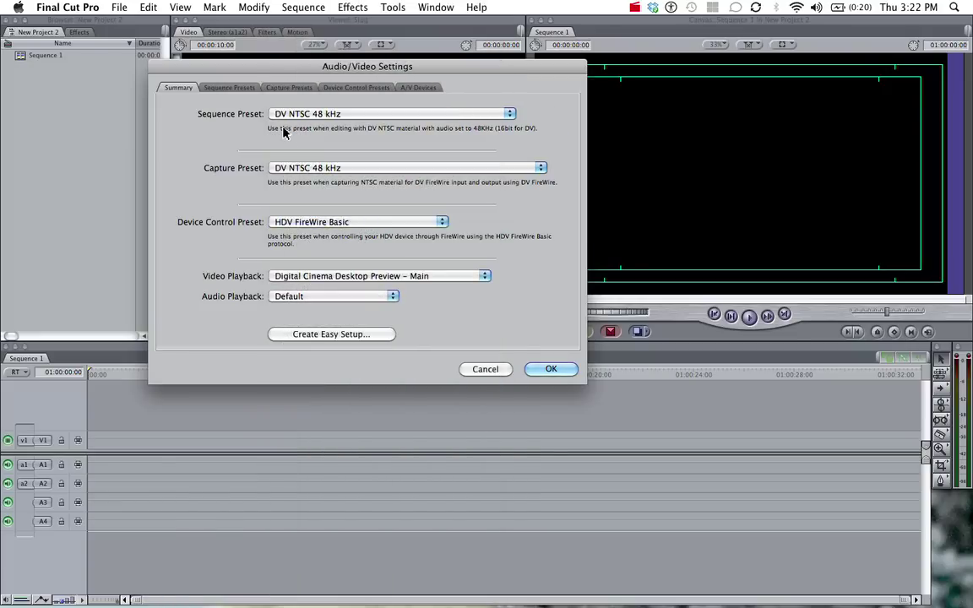
Keep the capture preset at DV NTSC 48 kHz and confirm the settings
left_click(356, 172)
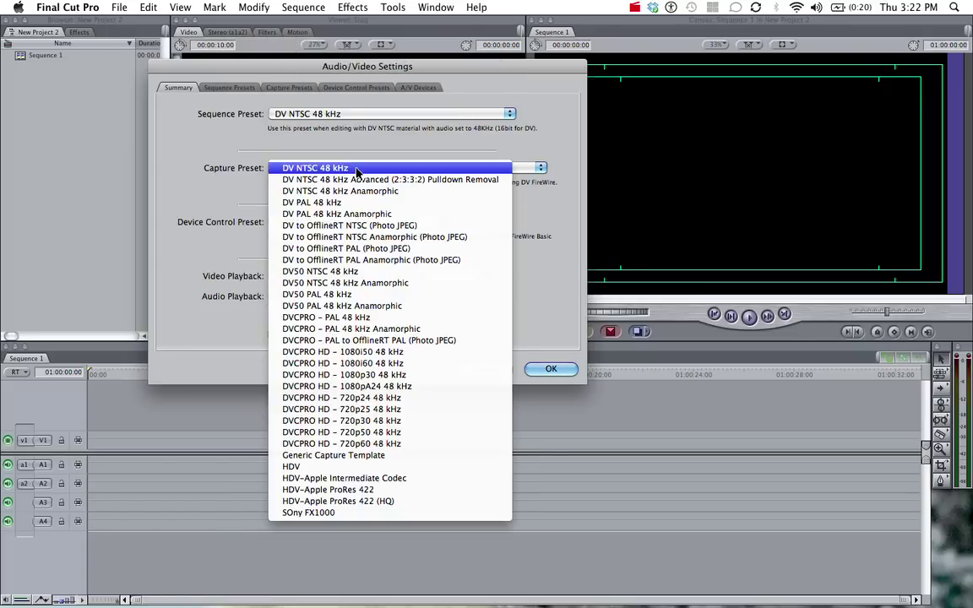
left_click(533, 198)
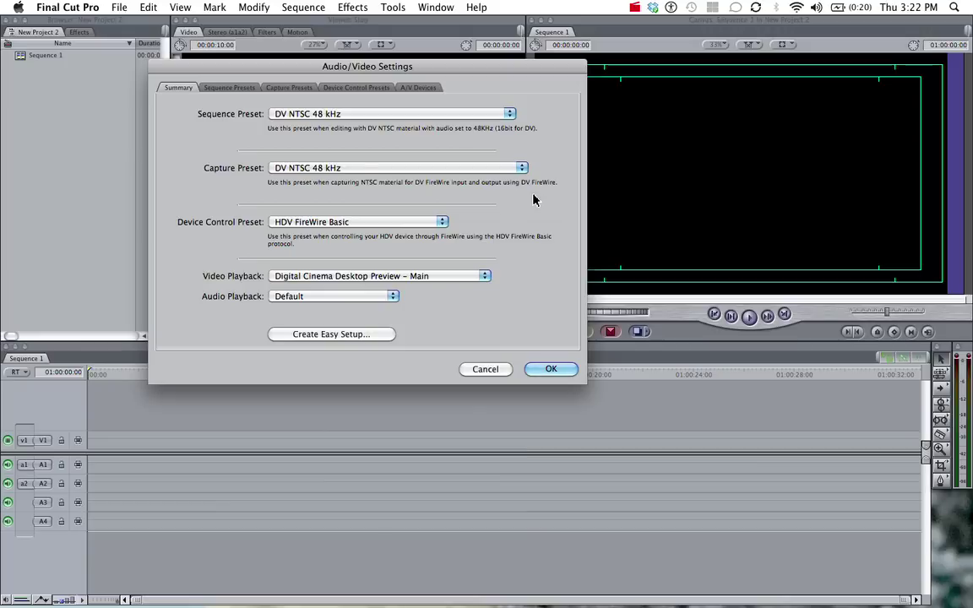
left_click(551, 369)
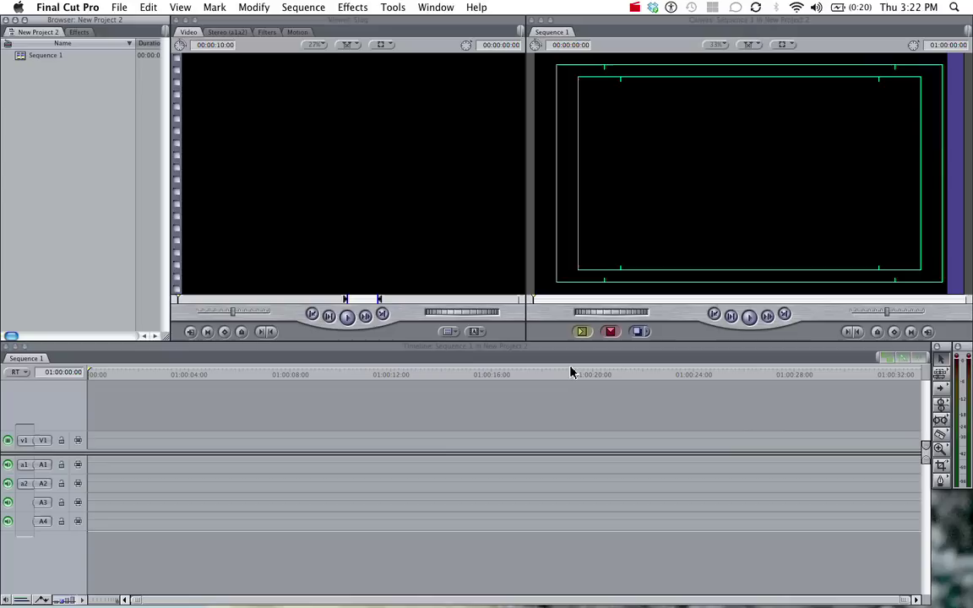